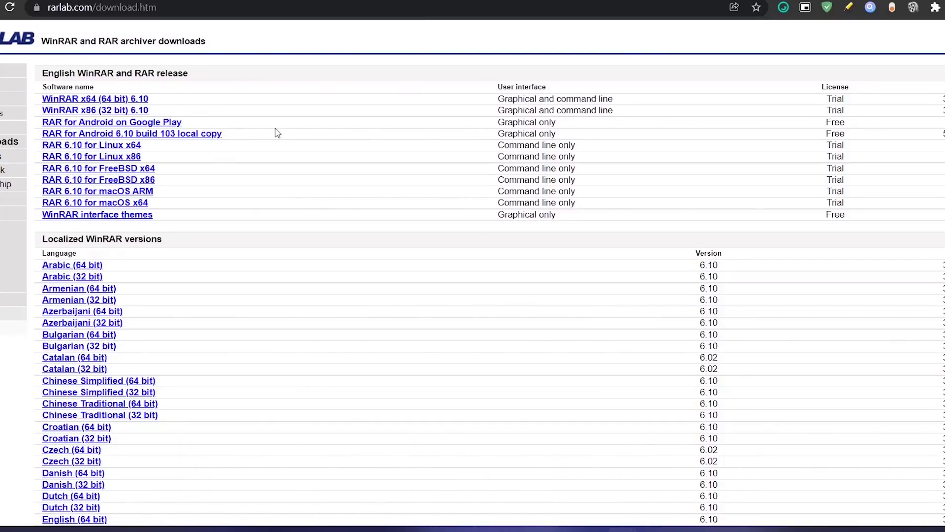
pyautogui.moveTo(831, 98); pyautogui.dragTo(884, 217)
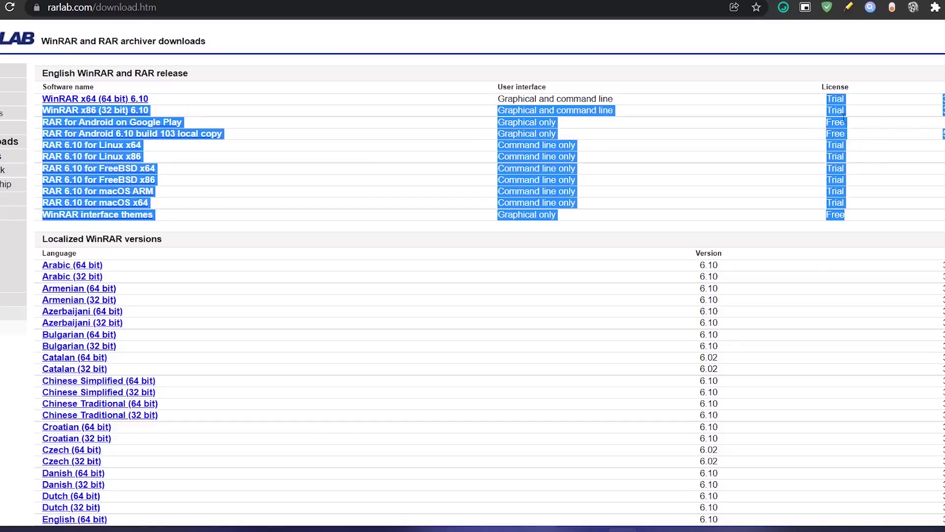
pyautogui.click(844, 117)
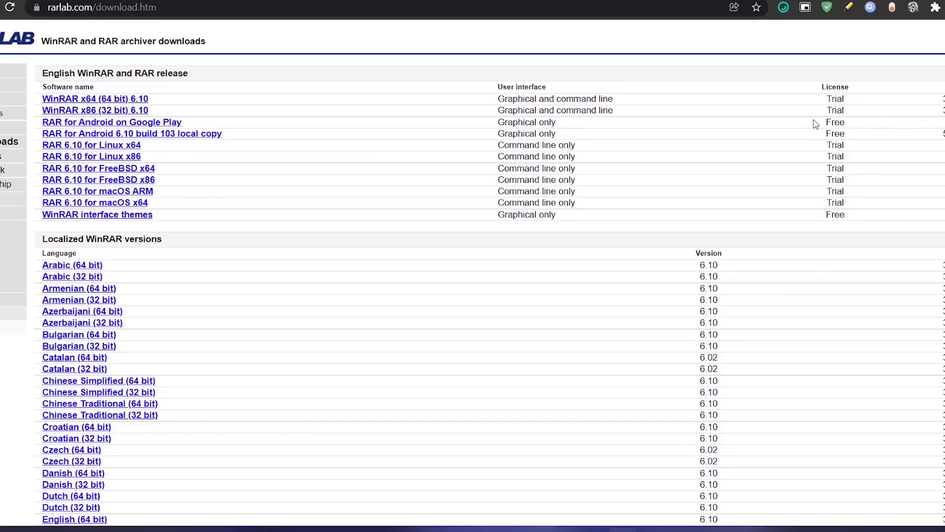
# Step: Open File Explorer at Este equipo, maximize it, and switch to the window showing the sdff}fg folder
pyautogui.press('super+e')
pyautogui.click(60, 331)
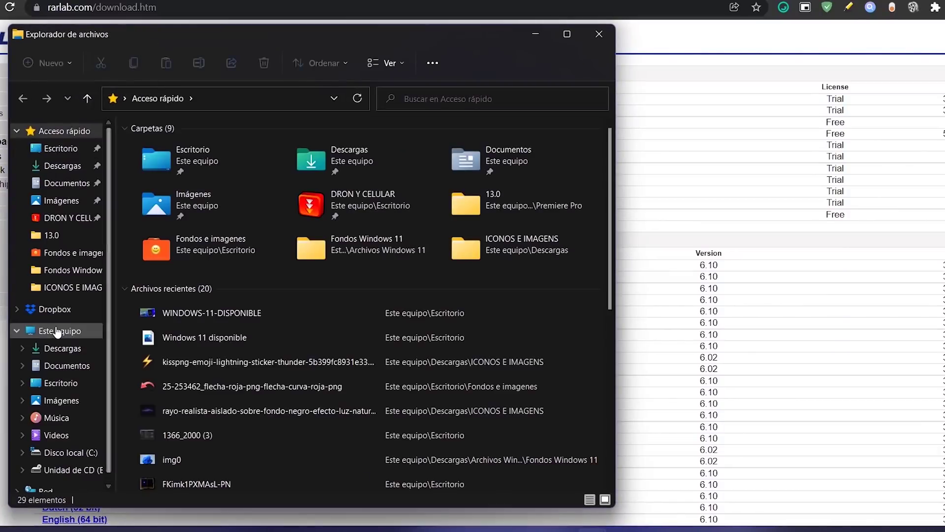
pyautogui.click(567, 34)
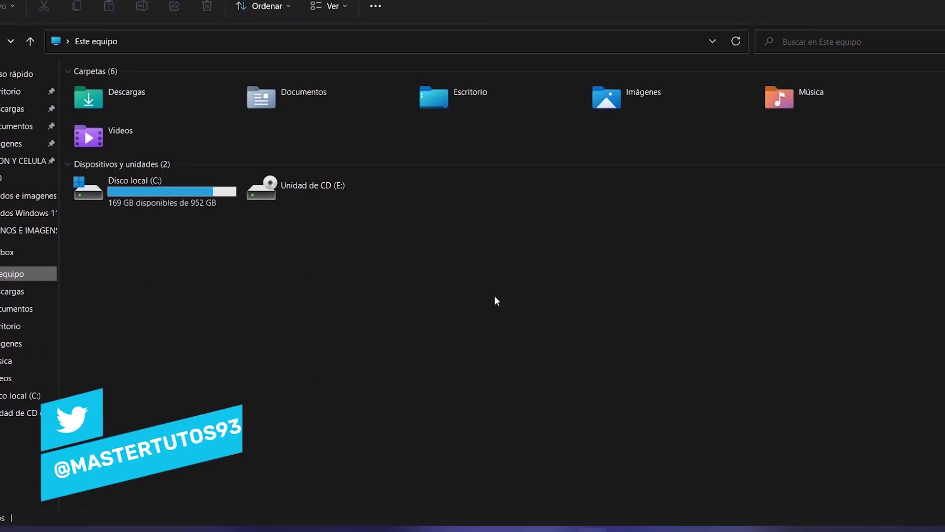
pyautogui.moveTo(602, 530)
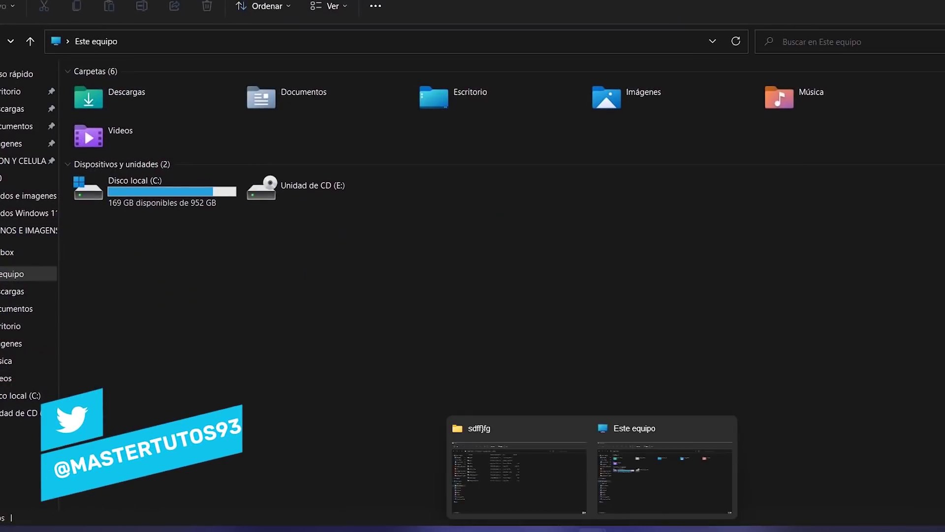
pyautogui.click(527, 500)
# Step: Examine the extended file options, including the WinRAR entry, for the sdff}fg_player and sdff}fg_Thumbnails files
pyautogui.moveTo(140, 268); pyautogui.dragTo(104, 246)
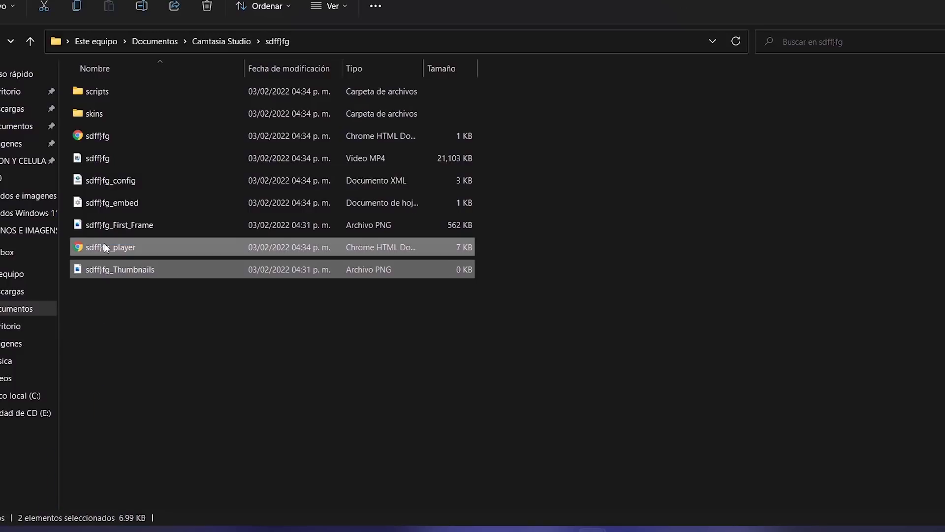
pyautogui.rightClick(104, 245)
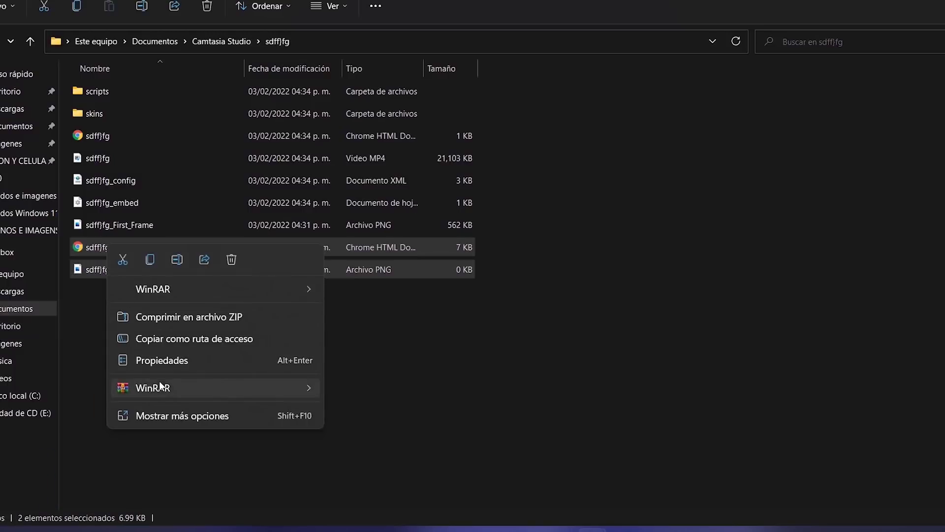
pyautogui.click(187, 417)
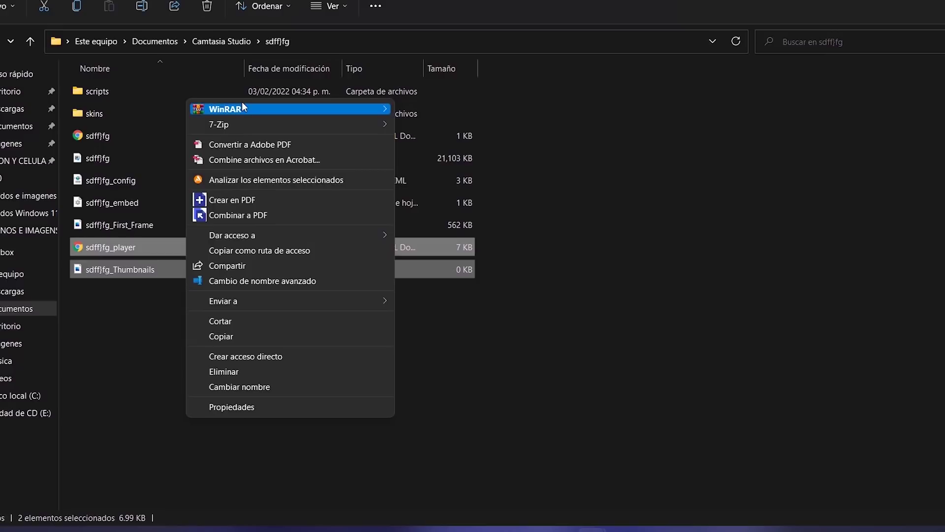
pyautogui.moveTo(242, 106)
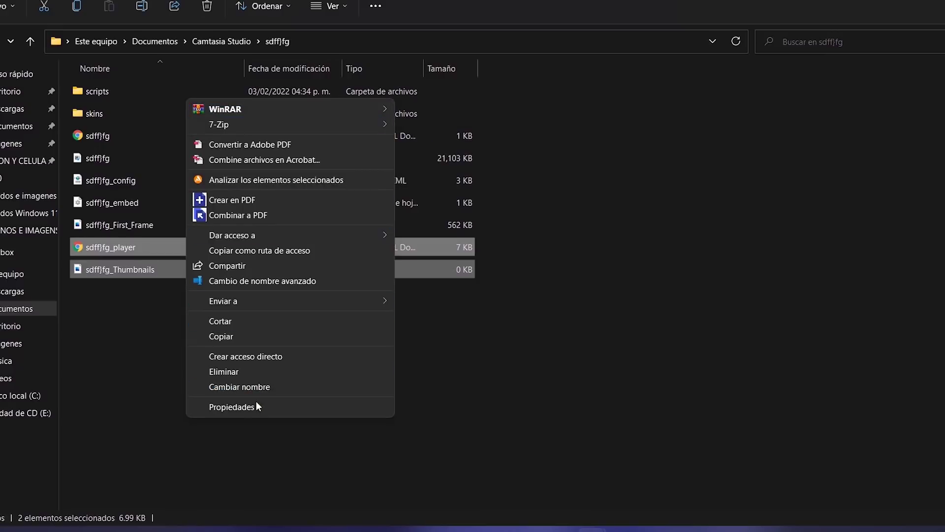
pyautogui.click(178, 413)
# Step: Bring up WinRAR's Add to archive settings for the sdff}fg_First_Frame, sdff}fg_player and sdff}fg_Thumbnails files
pyautogui.moveTo(117, 315); pyautogui.dragTo(86, 216)
pyautogui.rightClick(86, 214)
pyautogui.press('Escape')
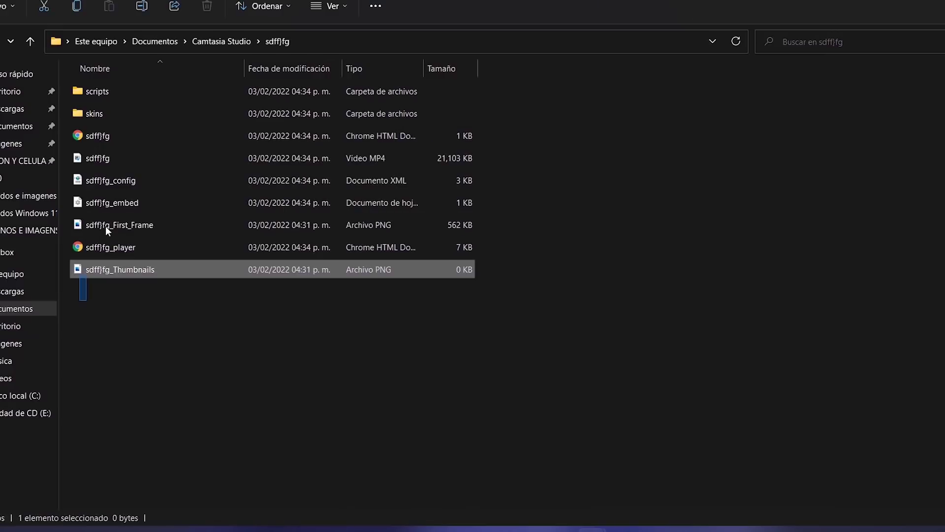
pyautogui.rightClick(106, 226)
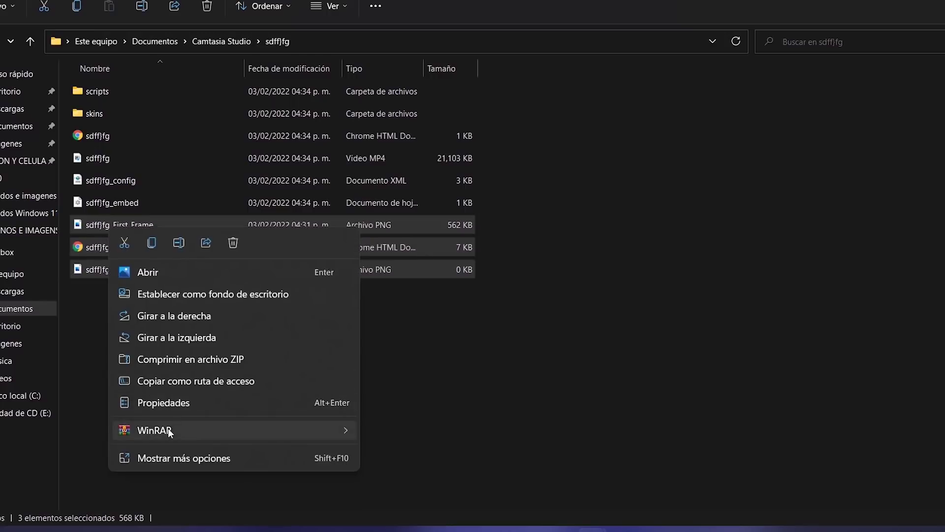
pyautogui.moveTo(167, 430)
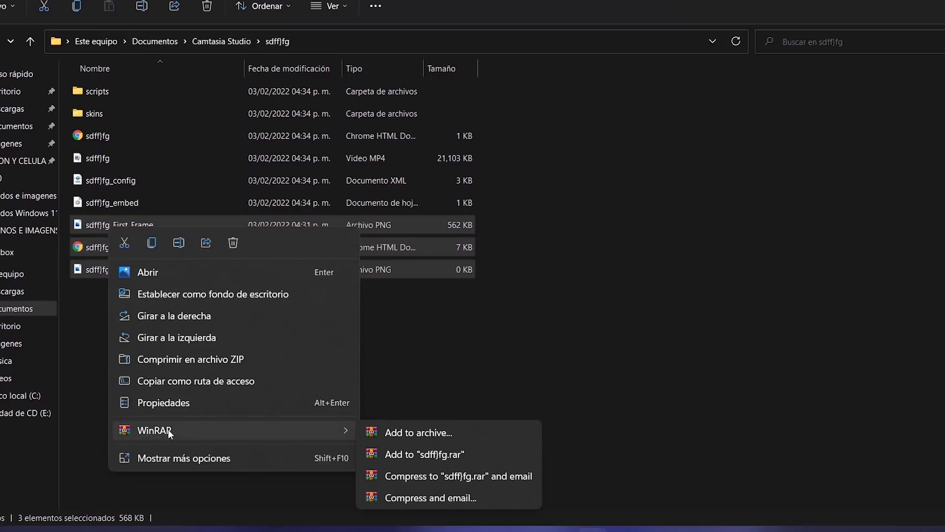
pyautogui.click(477, 434)
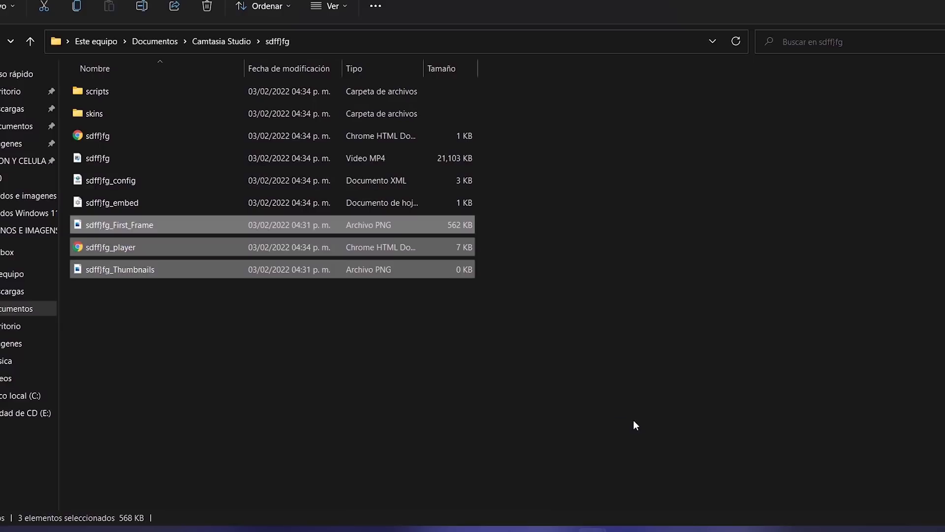
pyautogui.moveTo(434, 141); pyautogui.dragTo(643, 100)
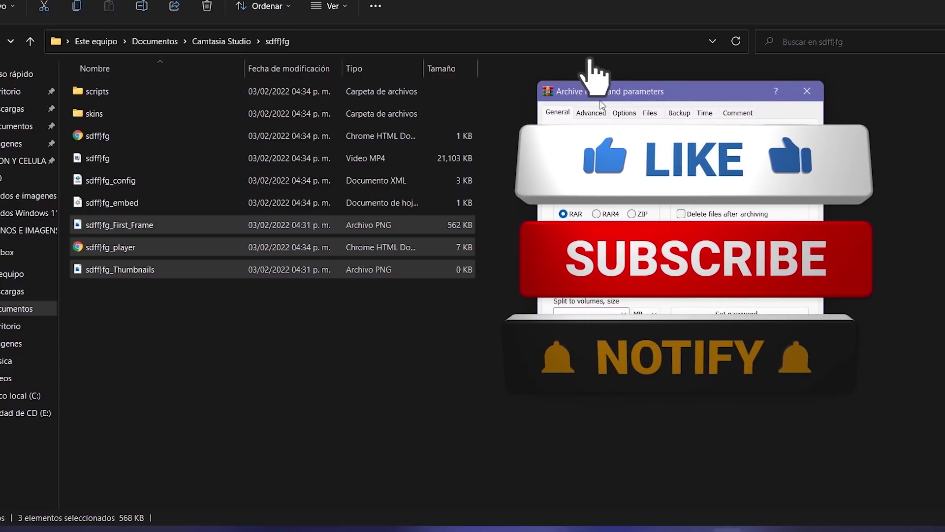
# Step: Review the Options, Files, Backup, Time, Comment, Advanced and General archive settings, and leave without creating an archive
pyautogui.click(624, 113)
pyautogui.click(650, 113)
pyautogui.click(679, 113)
pyautogui.click(709, 113)
pyautogui.click(738, 113)
pyautogui.click(704, 113)
pyautogui.click(680, 112)
pyautogui.click(649, 113)
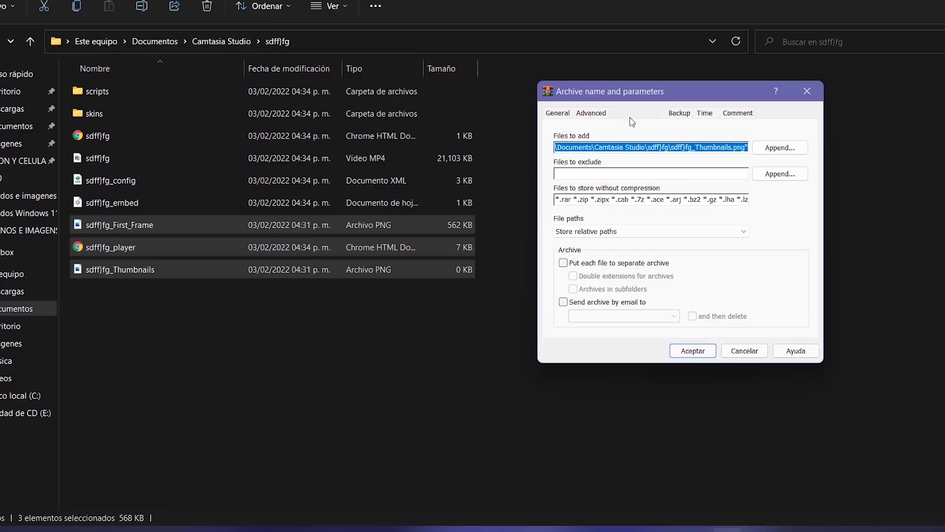
pyautogui.click(623, 113)
pyautogui.click(592, 114)
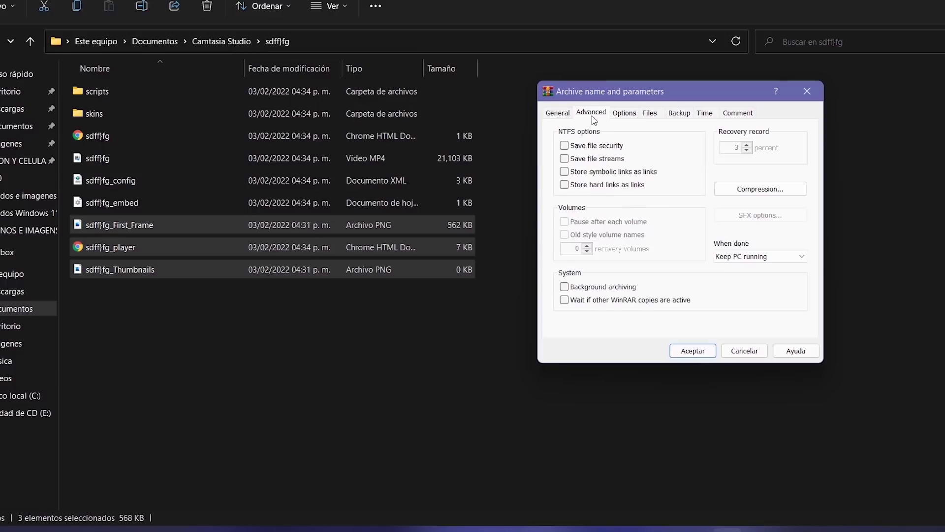
pyautogui.click(557, 113)
pyautogui.click(748, 353)
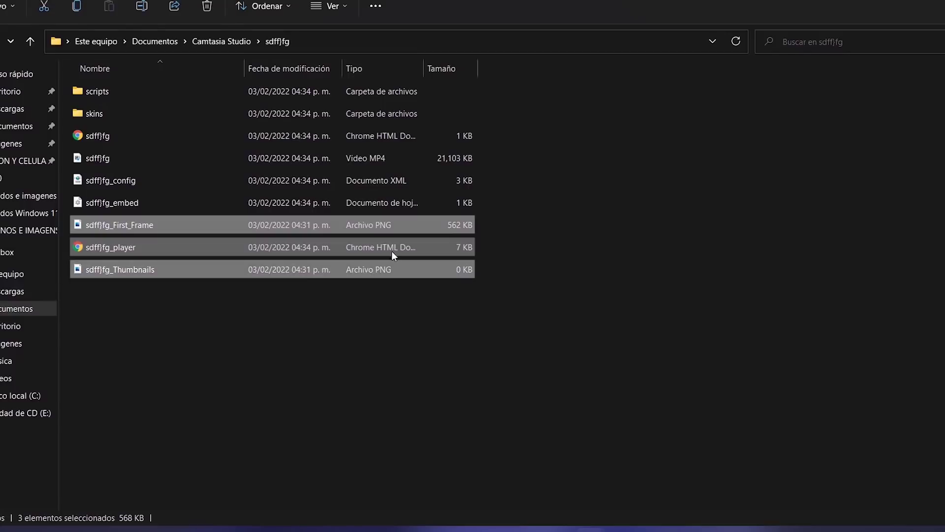
# Step: Compress the three selected files directly into sdff}fg.rar with WinRAR
pyautogui.rightClick(389, 247)
pyautogui.moveTo(430, 391)
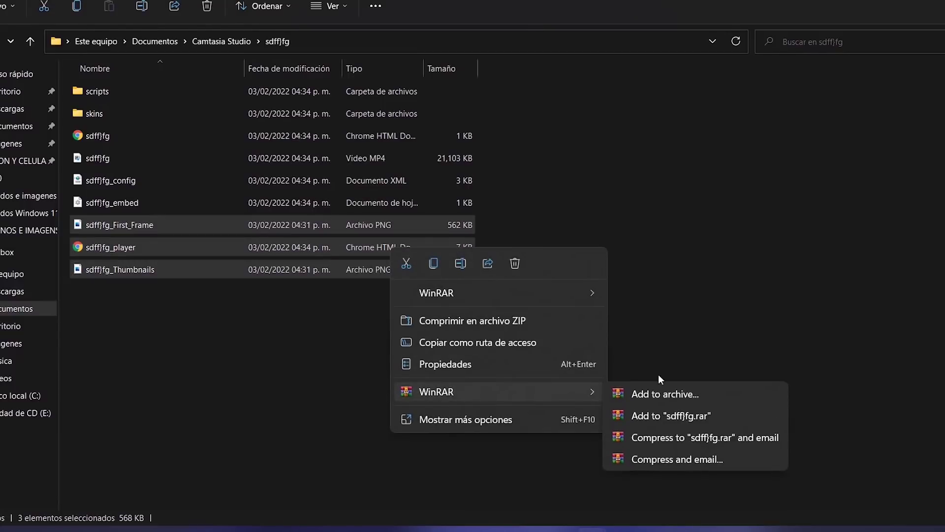
pyautogui.click(690, 418)
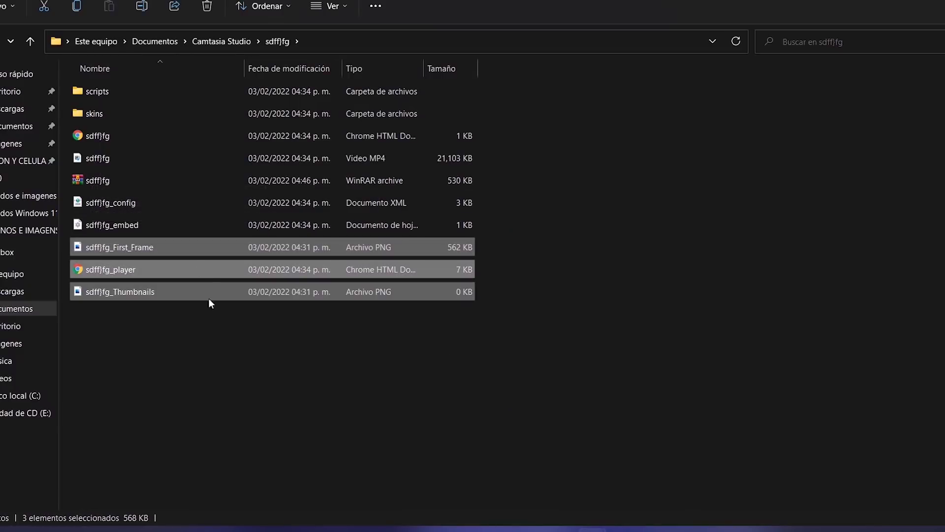
# Step: Examine WinRAR's compress and email options for the sdff}fg_player and sdff}fg_Thumbnails files
pyautogui.click(200, 332)
pyautogui.moveTo(201, 330); pyautogui.dragTo(89, 269)
pyautogui.rightClick(89, 268)
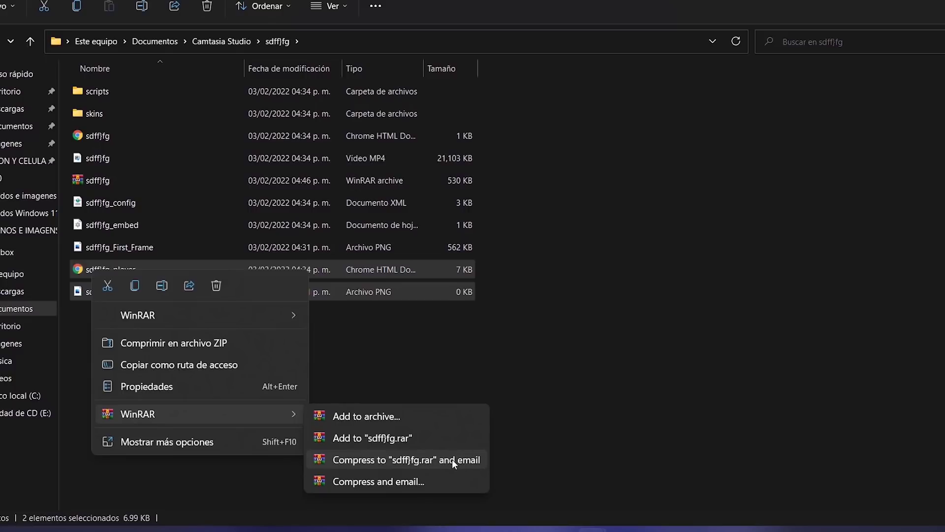
pyautogui.click(571, 418)
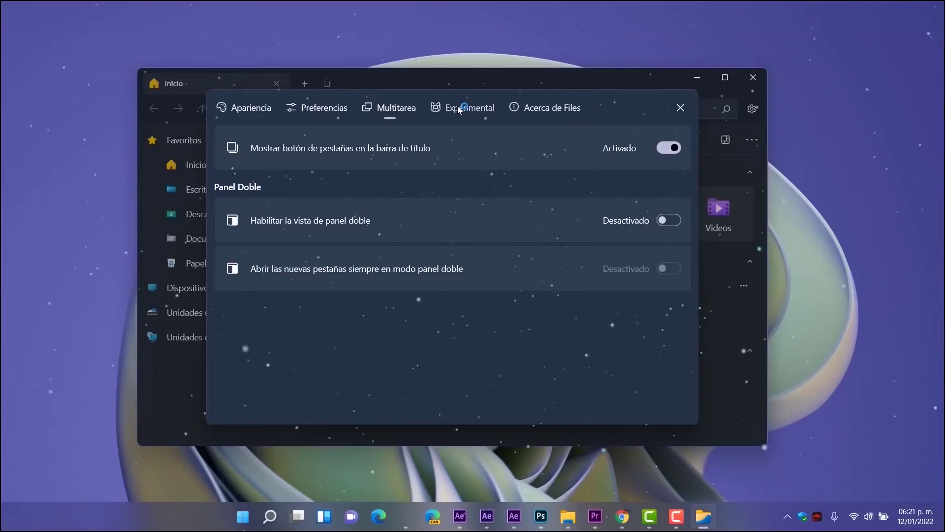
# Step: Review the Experimental settings and the Acerca de Files information in the Files app
pyautogui.click(458, 108)
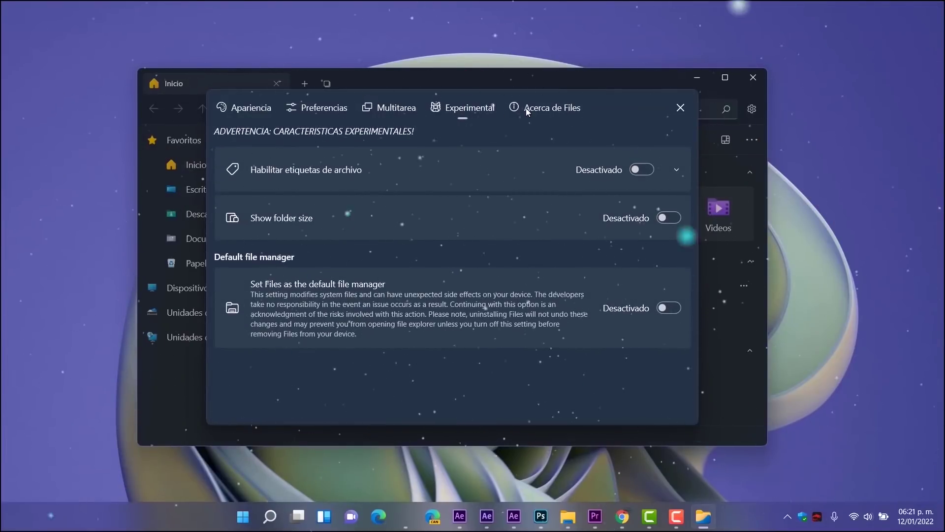
pyautogui.click(526, 108)
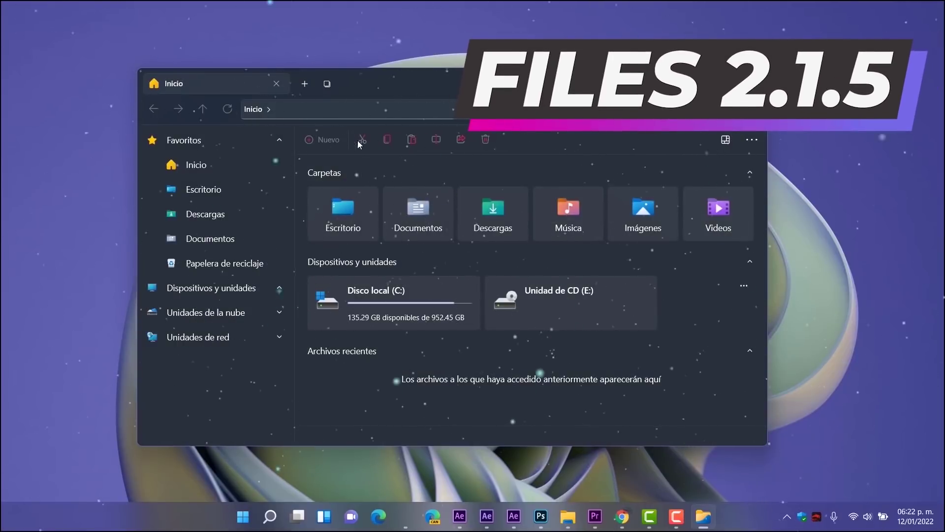
# Step: Open the Documentos and Música folders, each in its own new tab
pyautogui.click(305, 84)
pyautogui.click(423, 210)
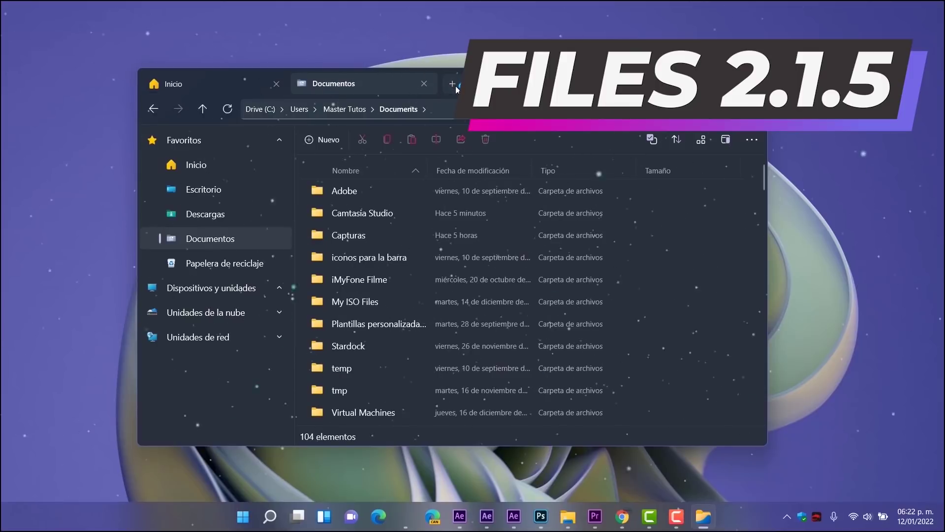
pyautogui.click(453, 84)
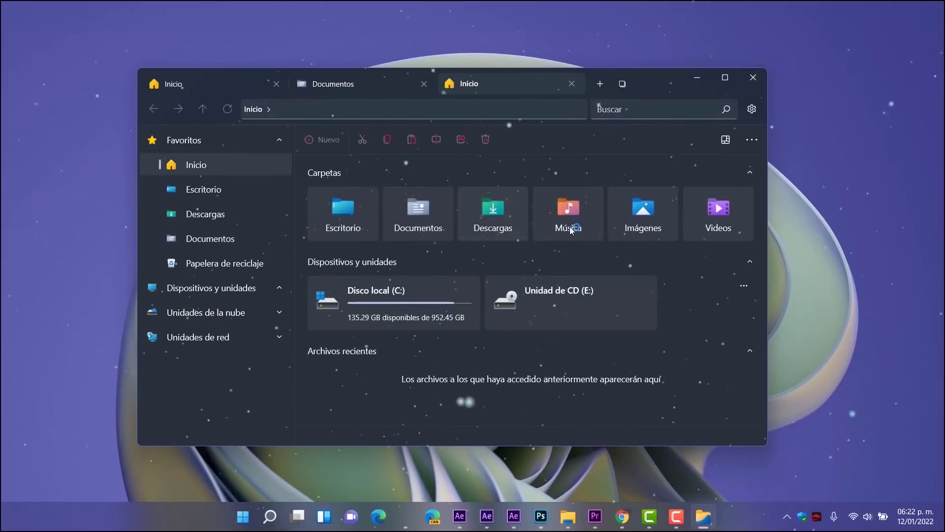
pyautogui.click(579, 215)
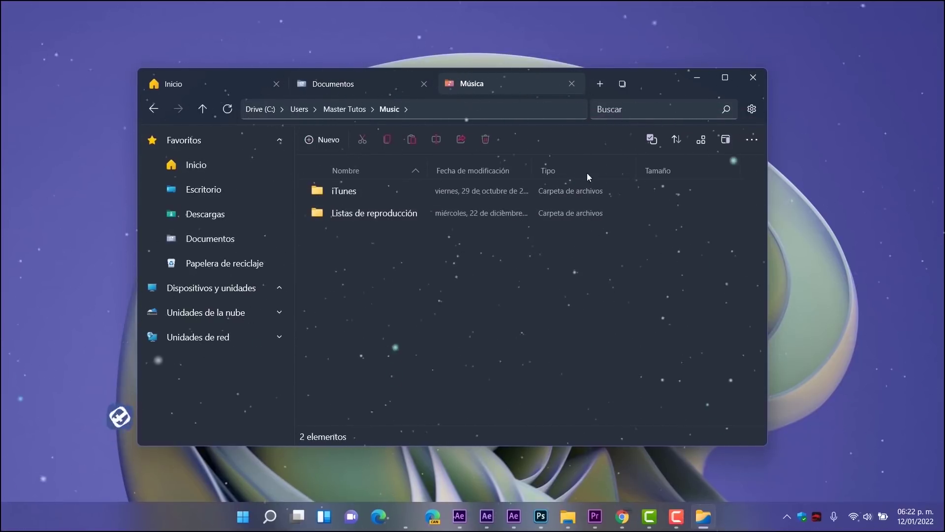
# Step: Add another Inicio tab and view the list of open tabs
pyautogui.click(600, 84)
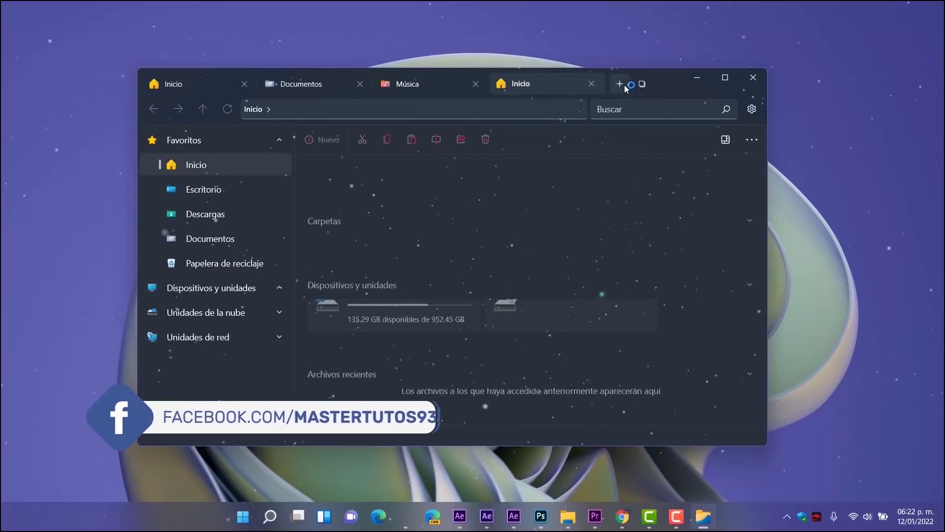
pyautogui.click(645, 85)
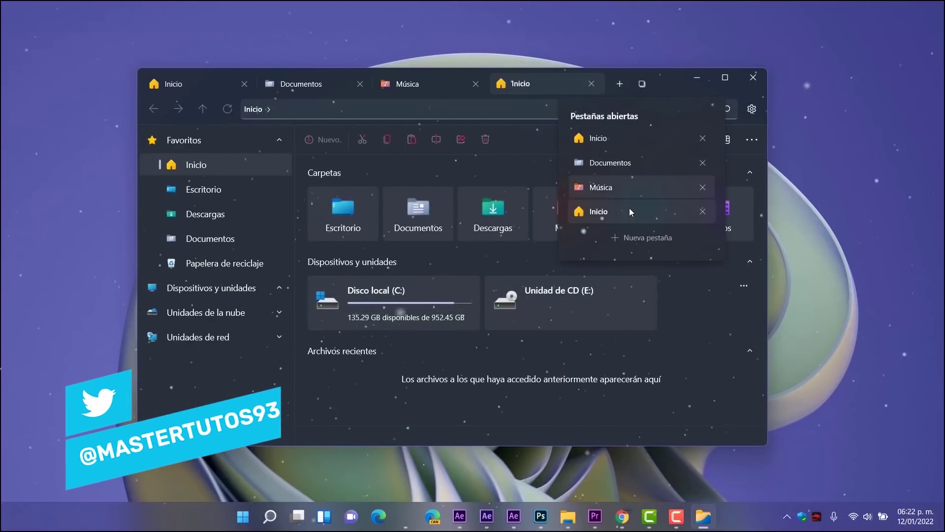
pyautogui.click(224, 264)
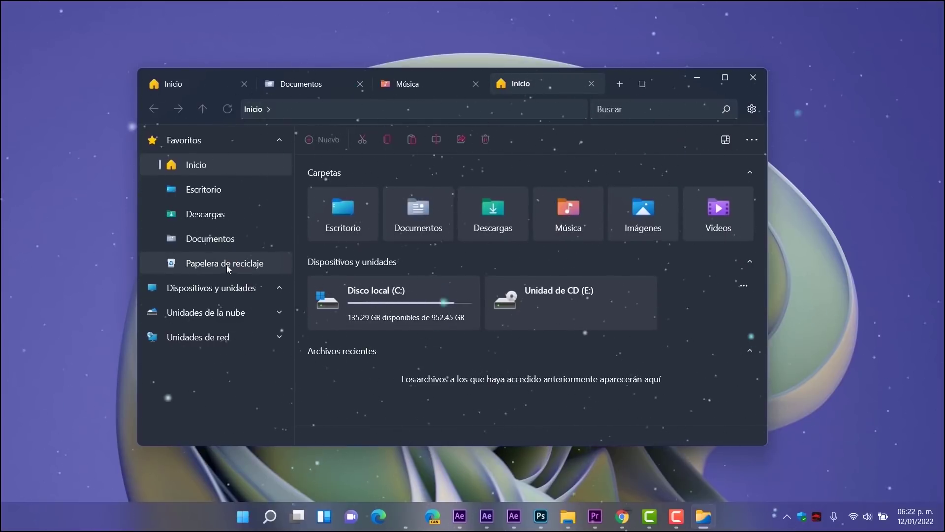
# Step: Open Papelera de reciclaje and view the properties of the deleted file whose name starts with avstes-cb5f56
pyautogui.click(243, 263)
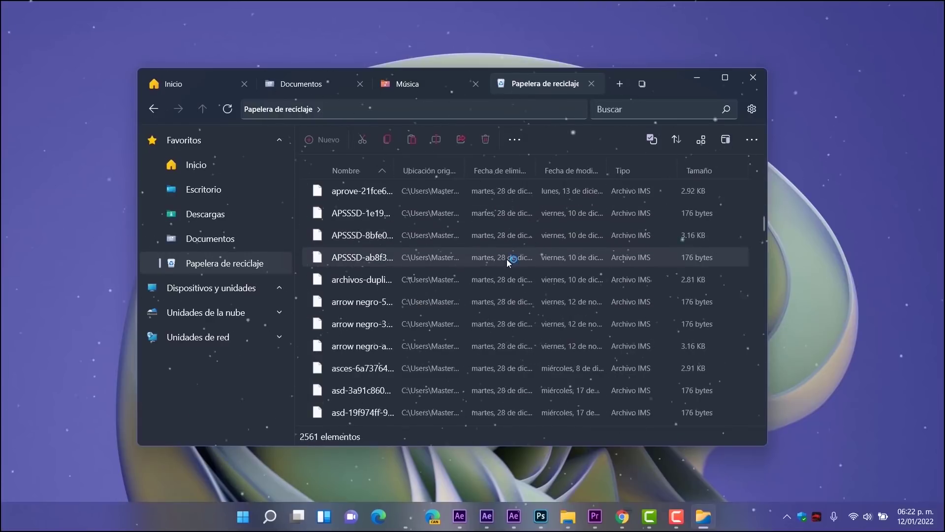
pyautogui.scroll(-3, 324, 203)
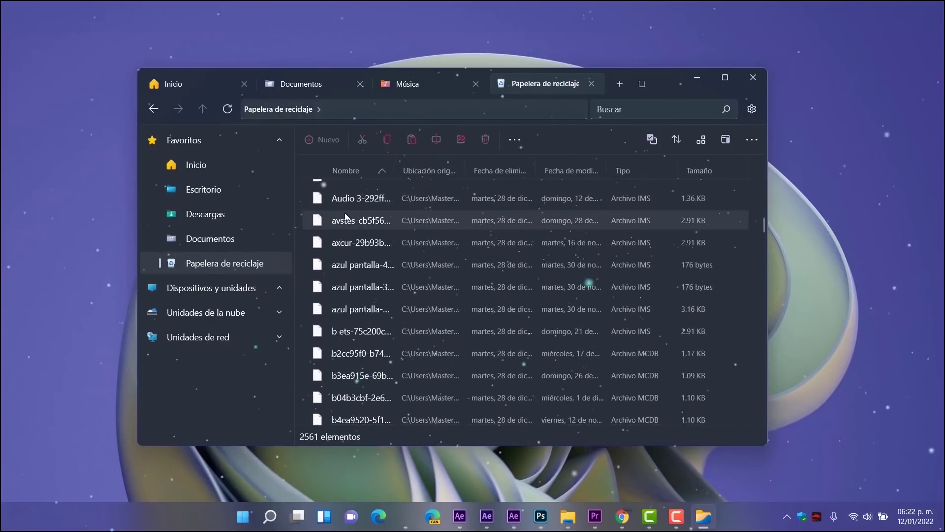
pyautogui.rightClick(345, 215)
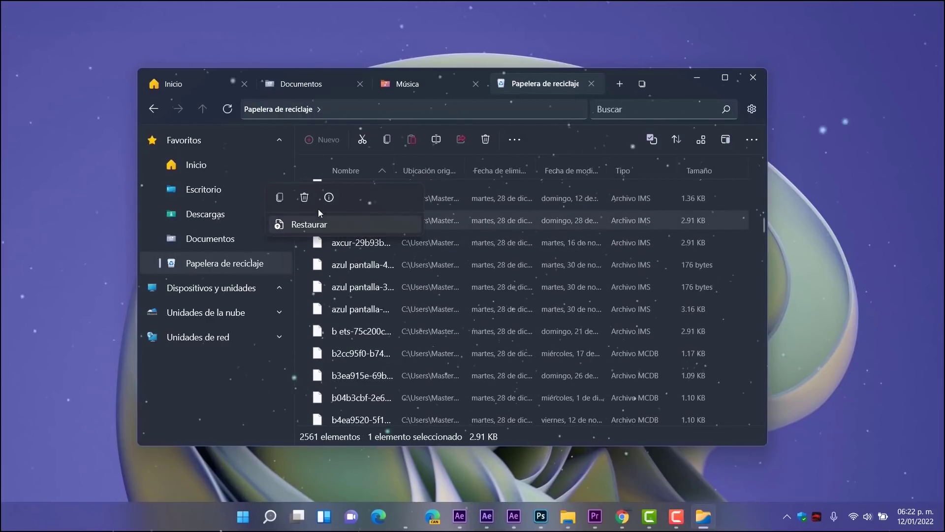
pyautogui.click(330, 197)
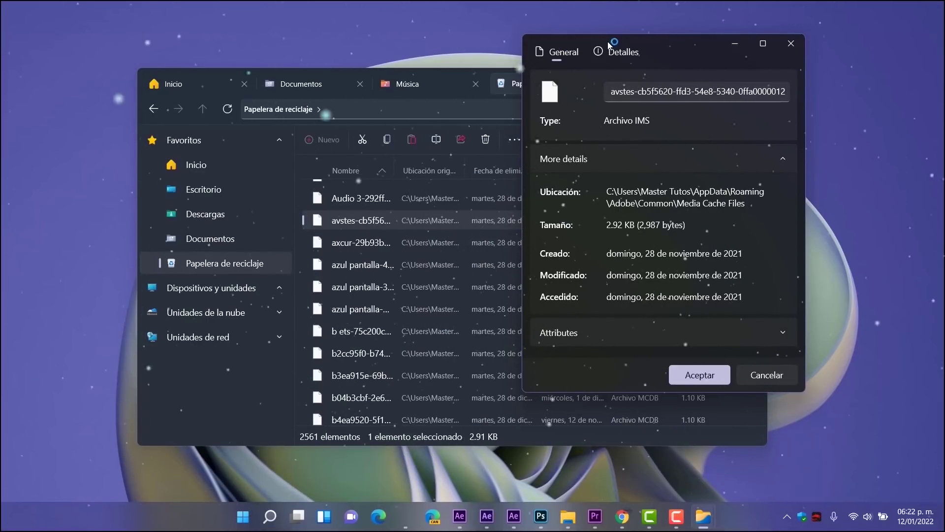
pyautogui.click(788, 45)
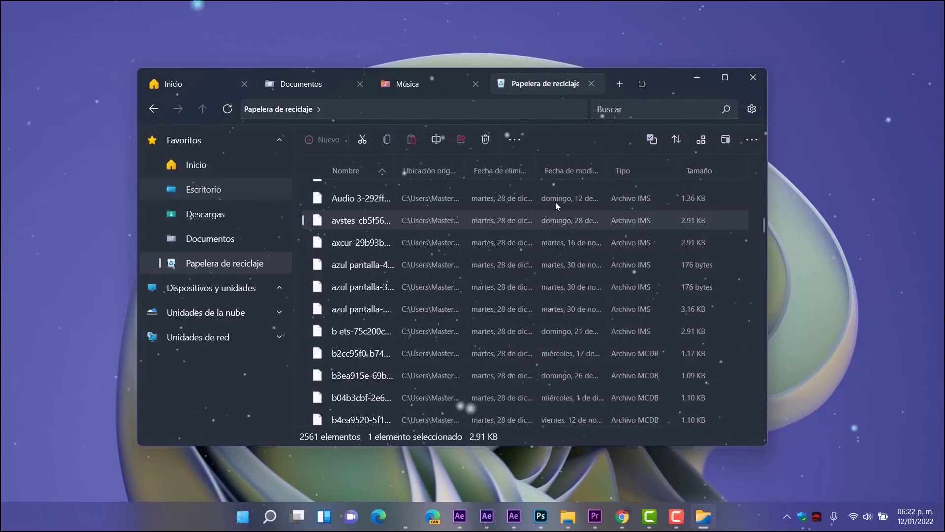
# Step: Show the Escritorio folder in the current tab
pyautogui.click(203, 188)
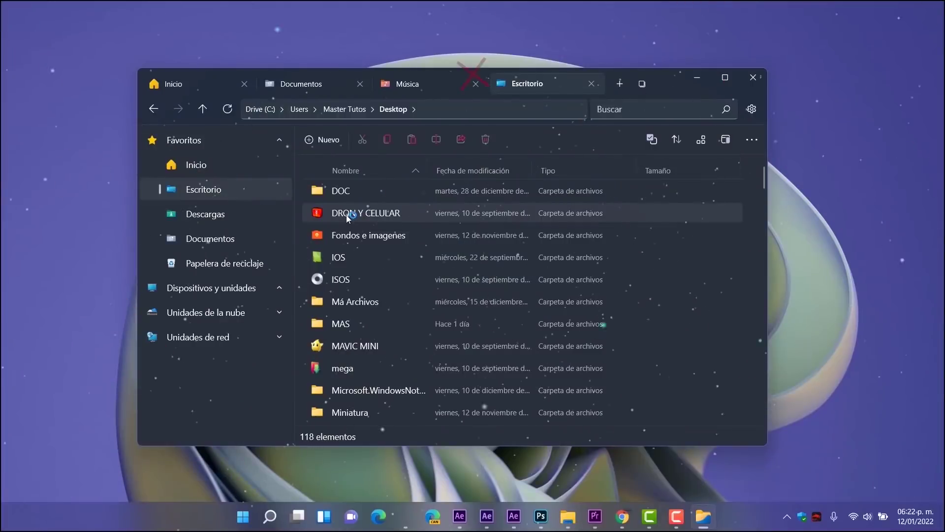
# Step: View the general properties of the DRON Y CELULAR folder and expand its Attributes section to examine the available options
pyautogui.rightClick(345, 214)
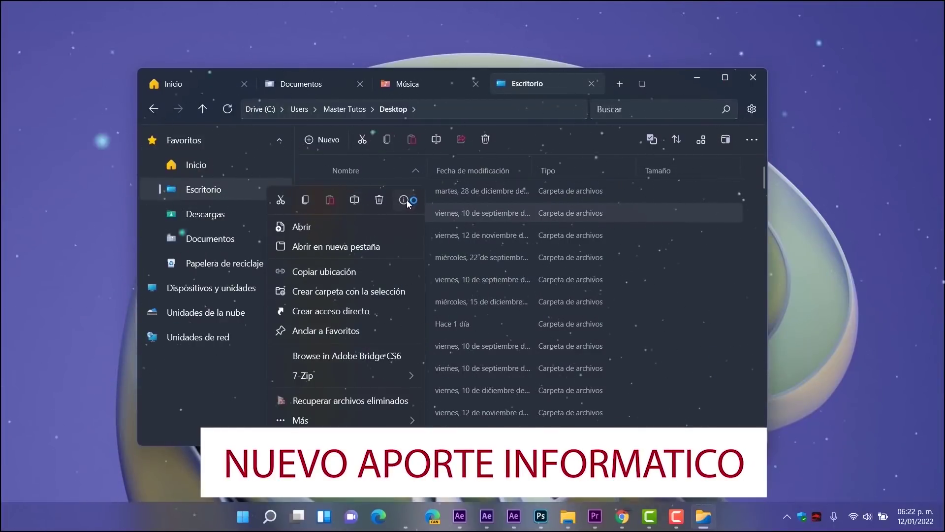
pyautogui.click(406, 200)
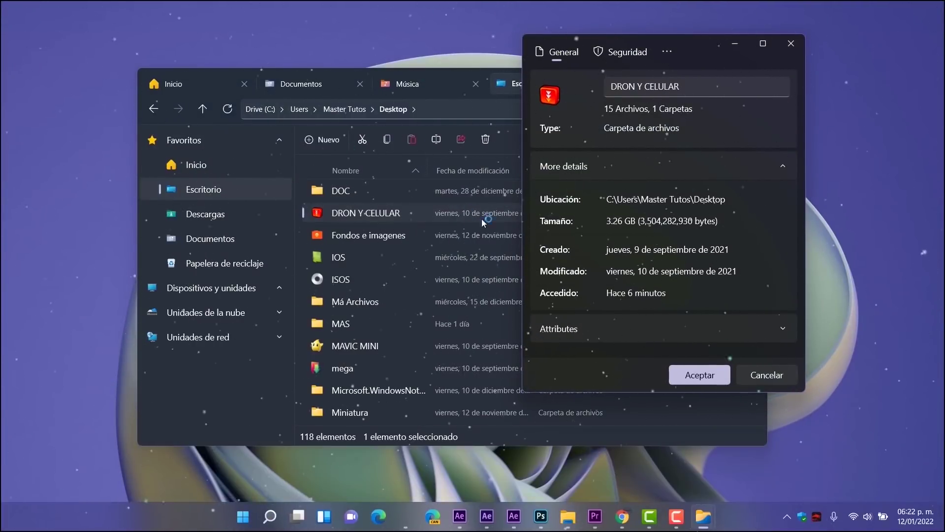
pyautogui.moveTo(691, 48); pyautogui.dragTo(499, 111)
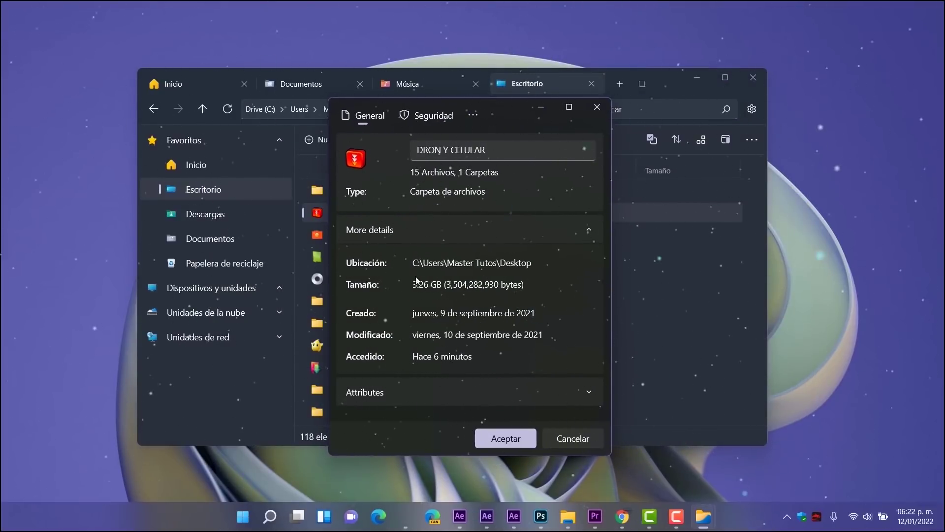
pyautogui.click(583, 400)
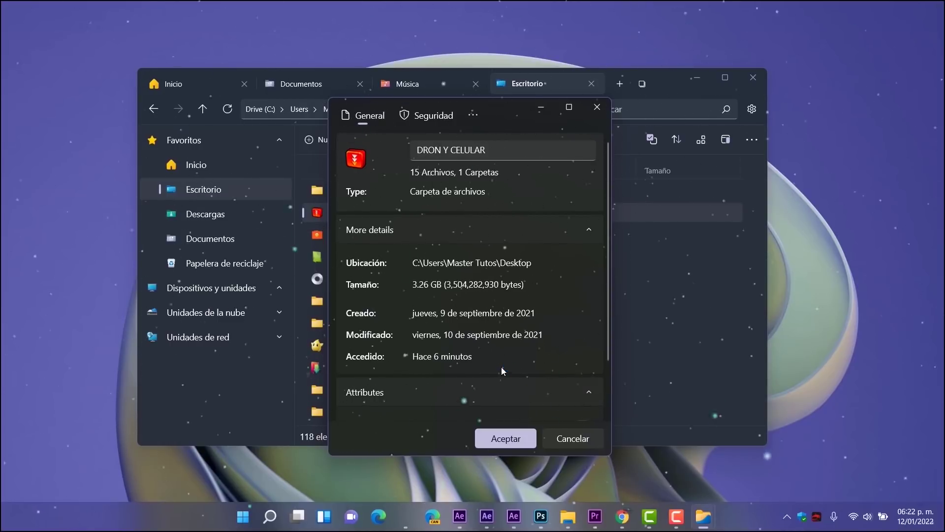
pyautogui.scroll(-2, 501, 367)
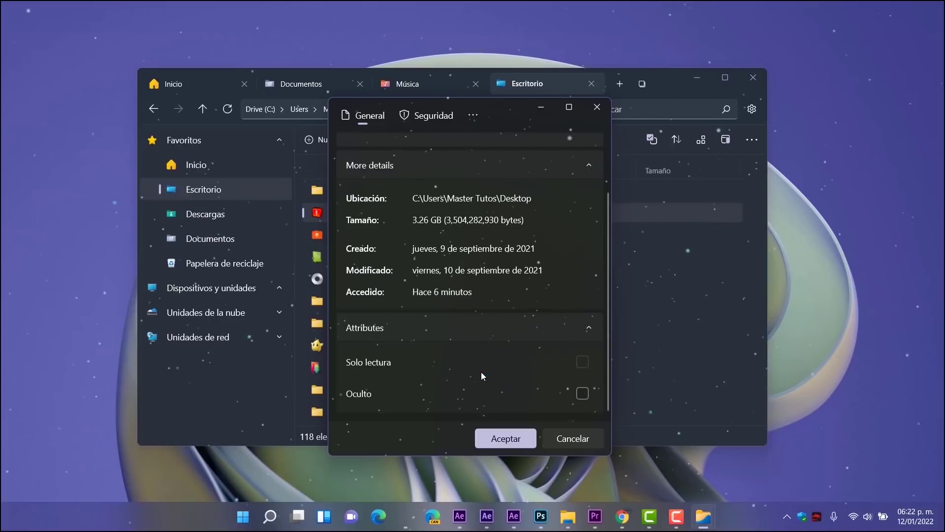
pyautogui.scroll(3, 481, 376)
pyautogui.scroll(-3, 473, 330)
pyautogui.scroll(2, 480, 343)
# Step: Review the Seguridad permissions and Personalización icon choices for the DRON Y CELULAR folder, and close its properties
pyautogui.click(426, 115)
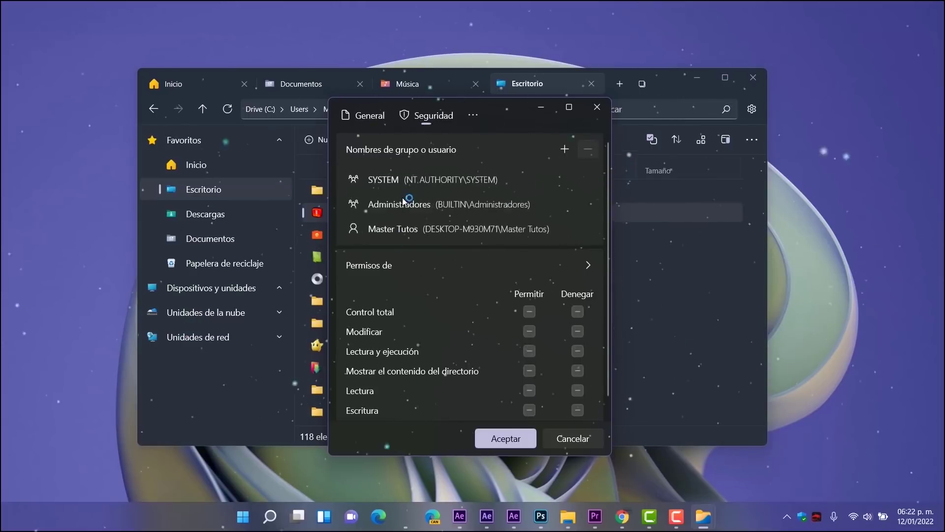
pyautogui.scroll(-1, 458, 305)
pyautogui.click(476, 118)
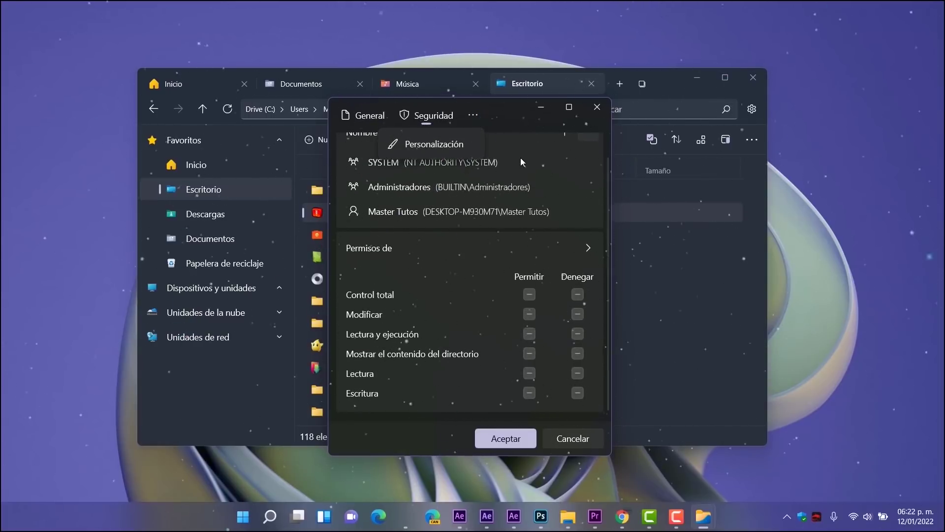
pyautogui.click(445, 145)
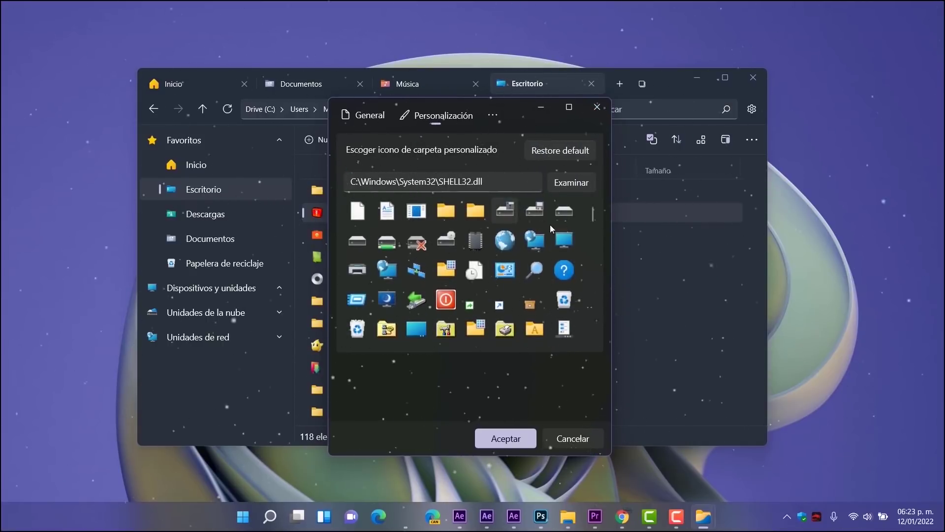
pyautogui.scroll(-5, 545, 250)
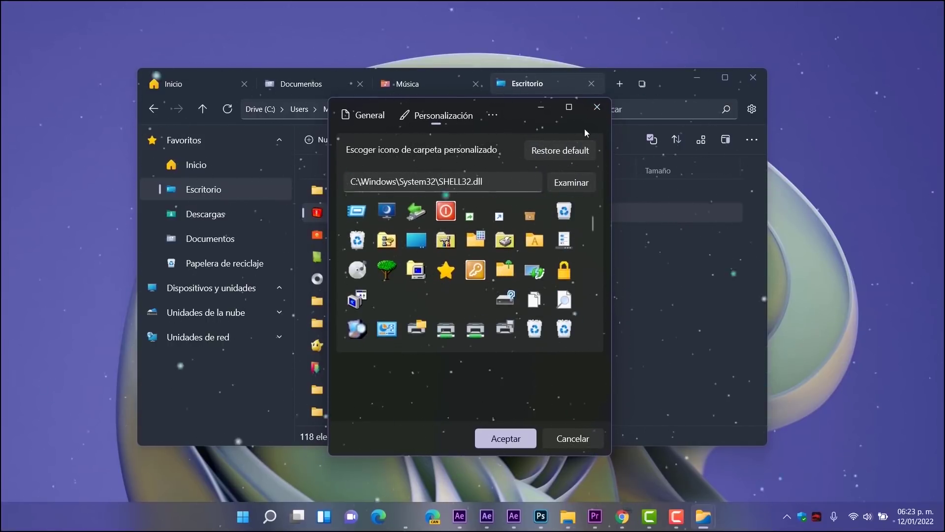
pyautogui.click(593, 111)
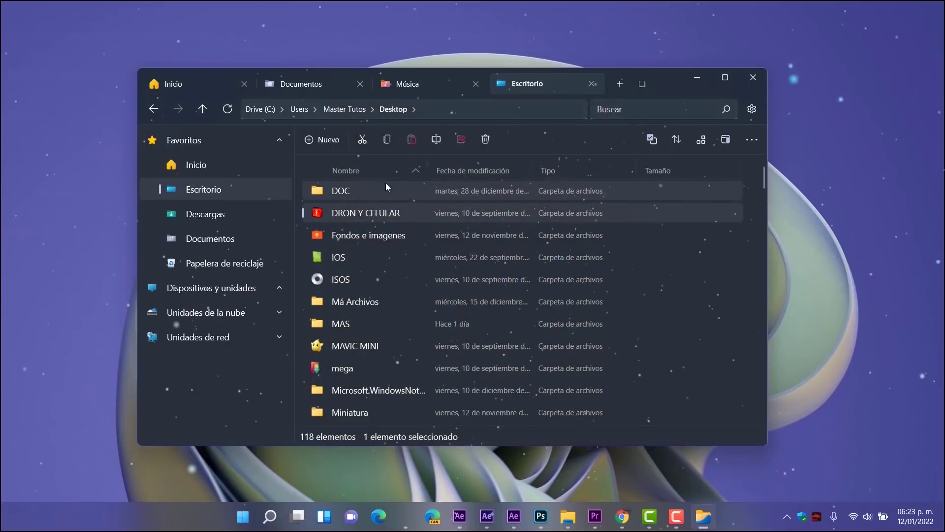
# Step: Select IMG_2625.MOV inside the DRON Y CELULAR folder and open that folder's Nueva carpeta (4) subfolder
pyautogui.doubleClick(360, 213)
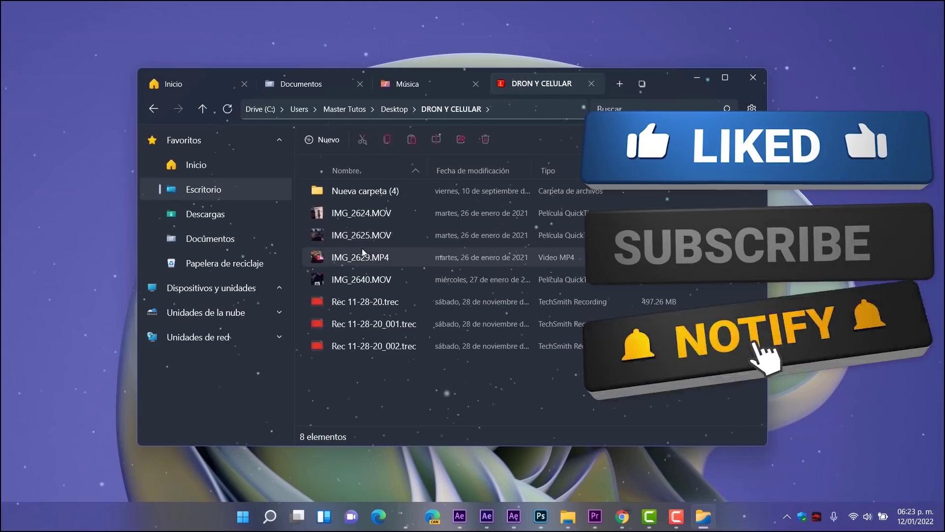
pyautogui.click(366, 240)
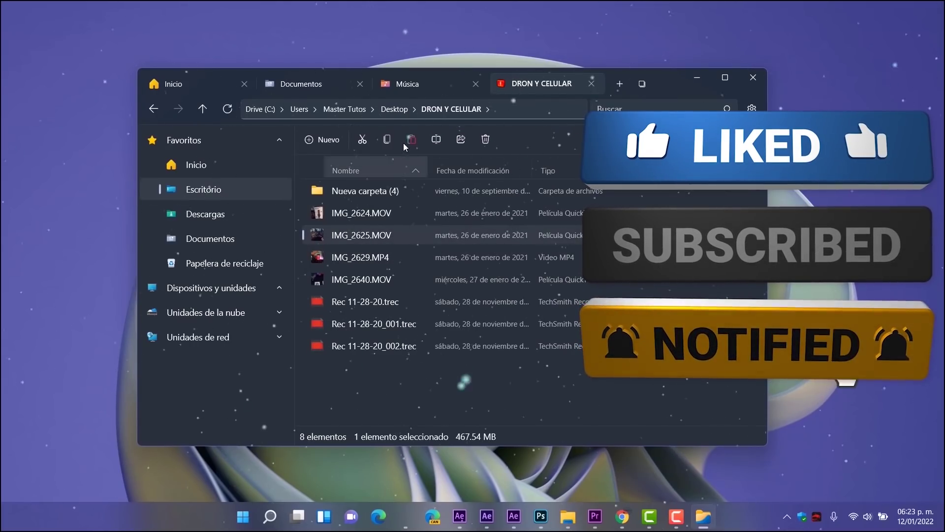
pyautogui.click(366, 194)
pyautogui.doubleClick(365, 192)
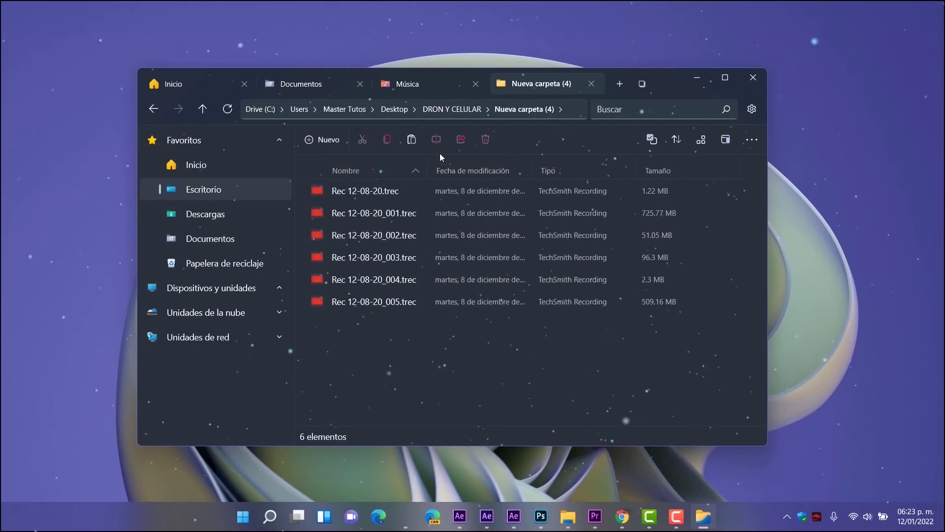